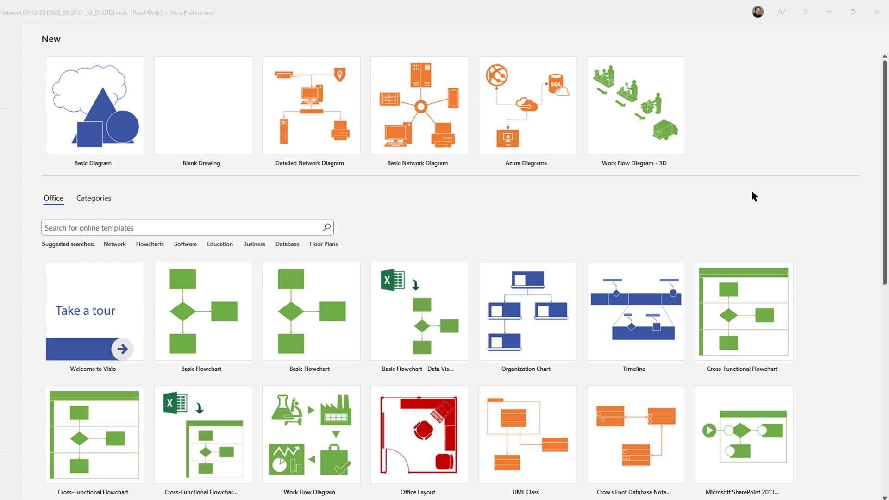
Create a new blank drawing from the Basic Network Diagram template.
click(422, 116)
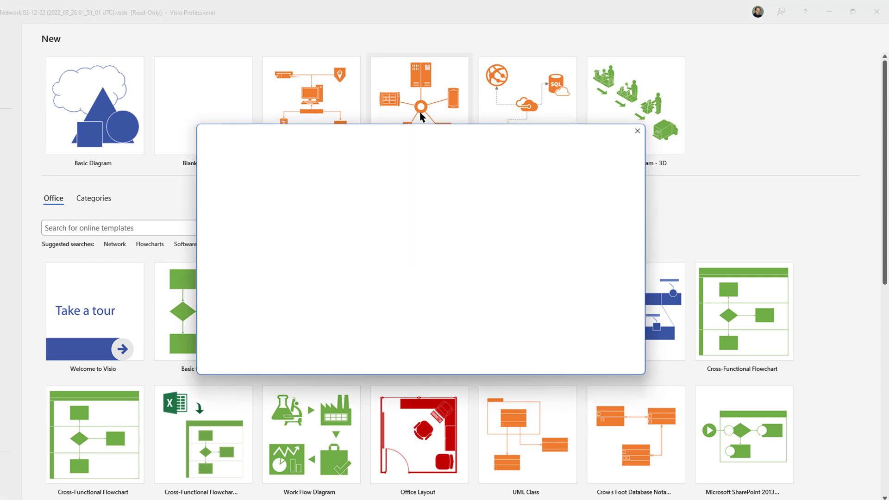
click(476, 295)
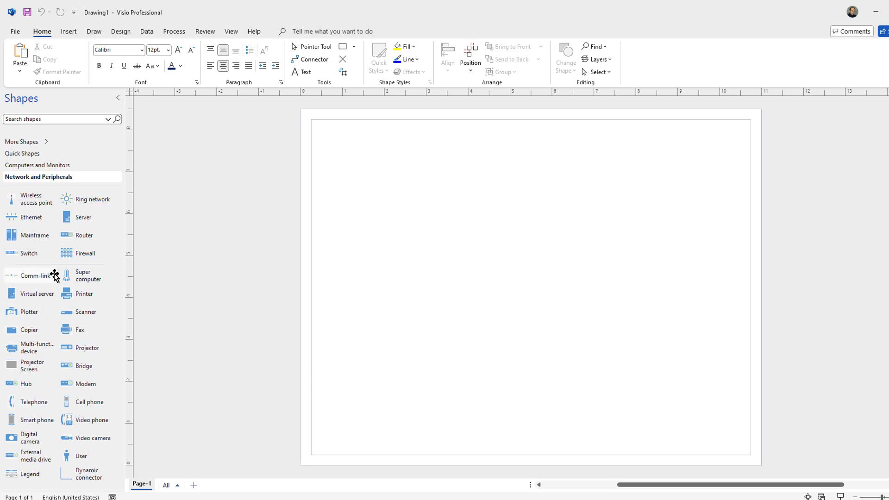
Place a switch near the page centre and label it Core Switch.
drag(25, 253, 534, 282)
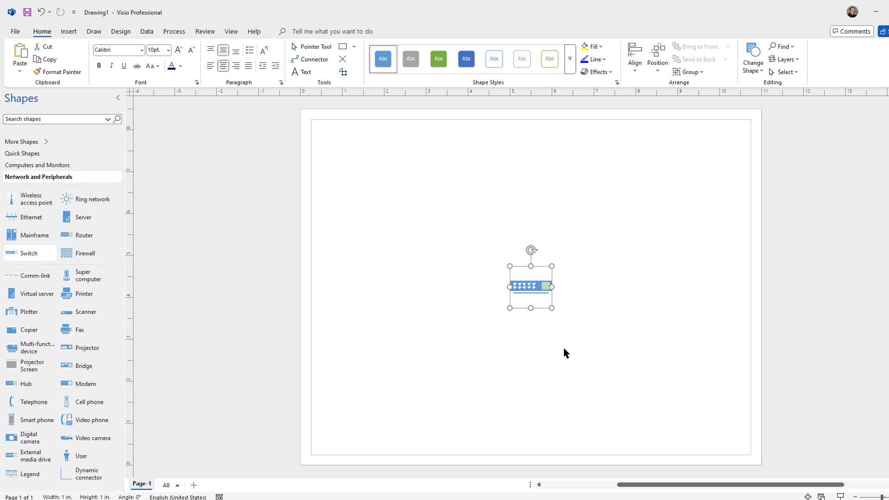
double_click(529, 288)
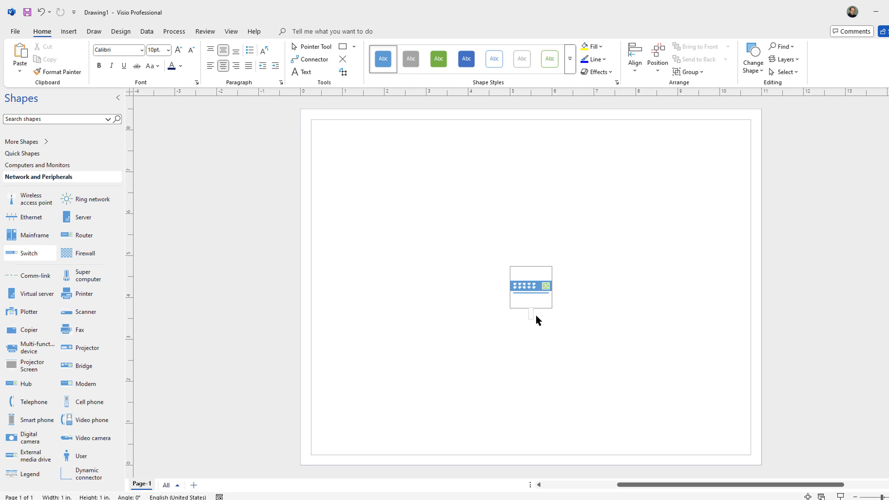
text(Core Switch)
key(Return)
key(Escape)
click(538, 354)
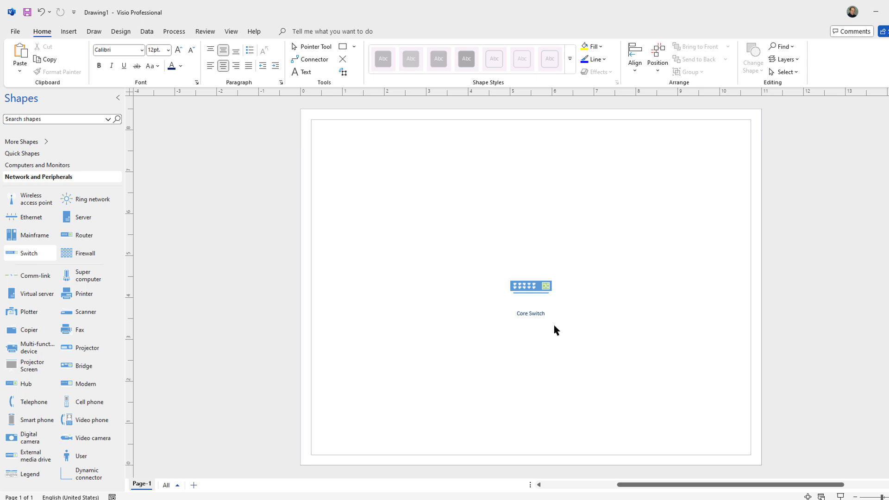
Enlarge the Core Switch label text to 18pt.
click(540, 314)
key(Escape)
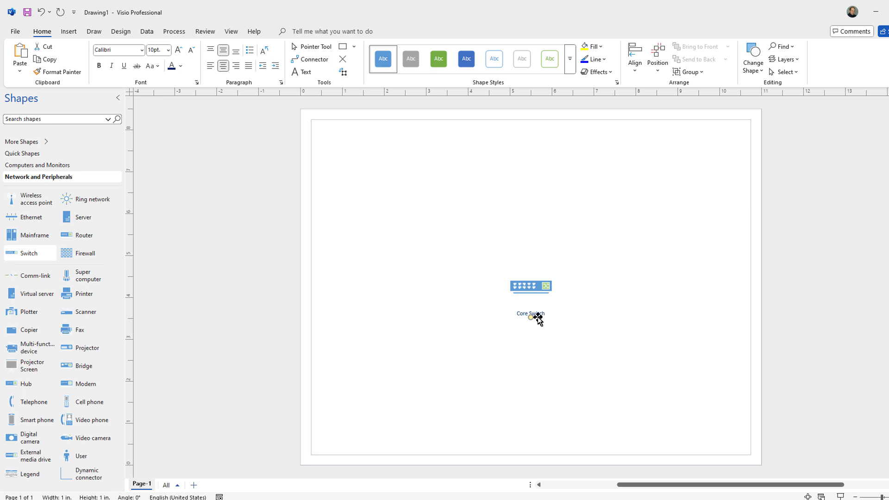
click(524, 281)
double_click(524, 281)
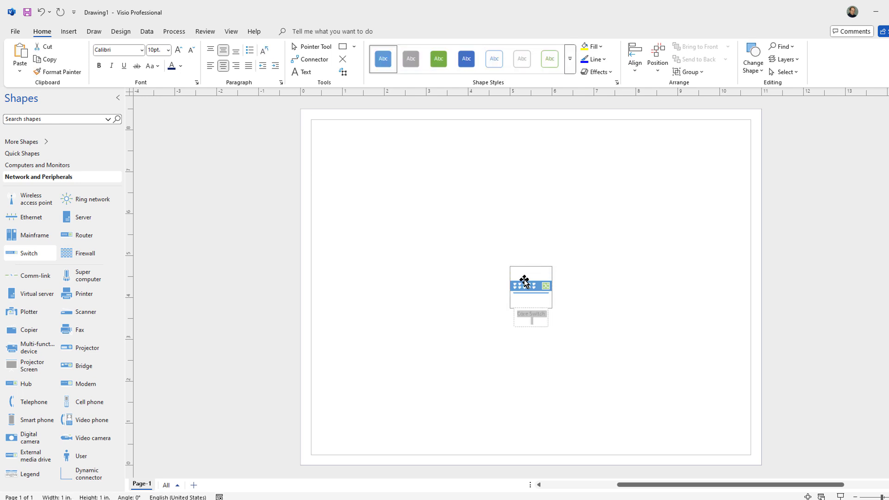
click(179, 51)
click(179, 50)
click(179, 50)
click(179, 51)
click(179, 50)
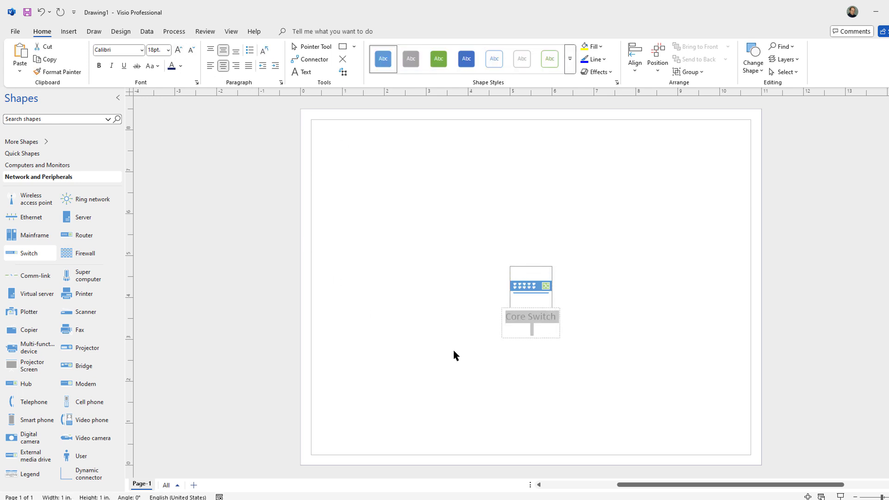
click(584, 311)
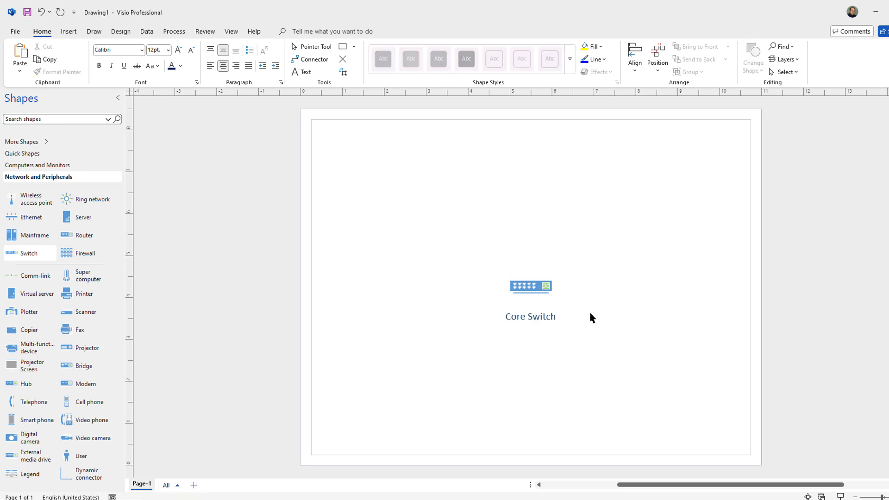
Add 192.168.100.1/24 as a second line beneath Core Switch.
double_click(542, 319)
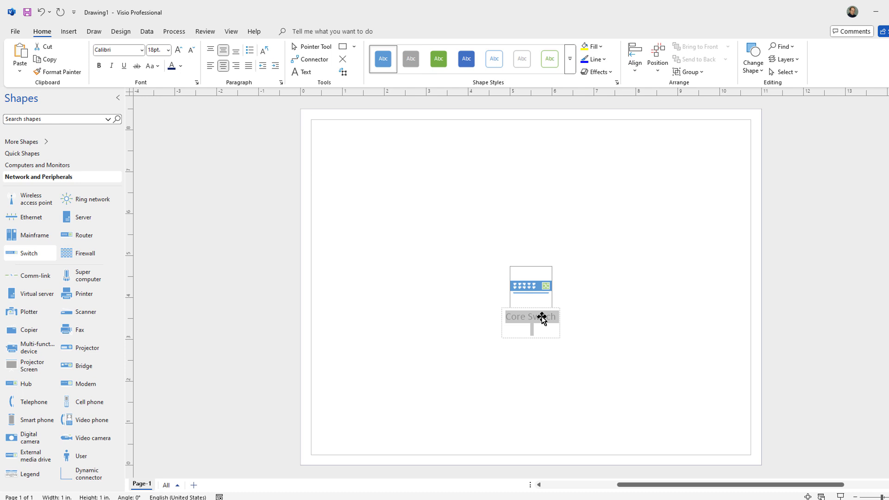
click(532, 329)
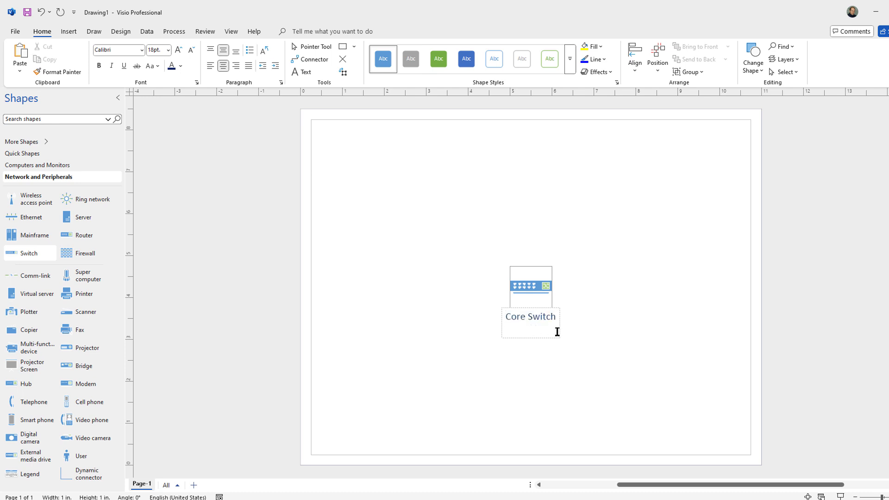
text(192.168.100.1)
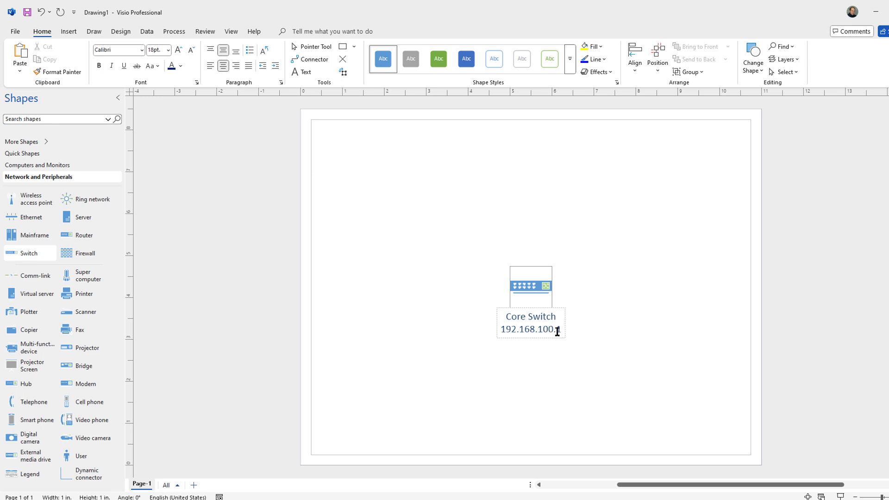
text(/24)
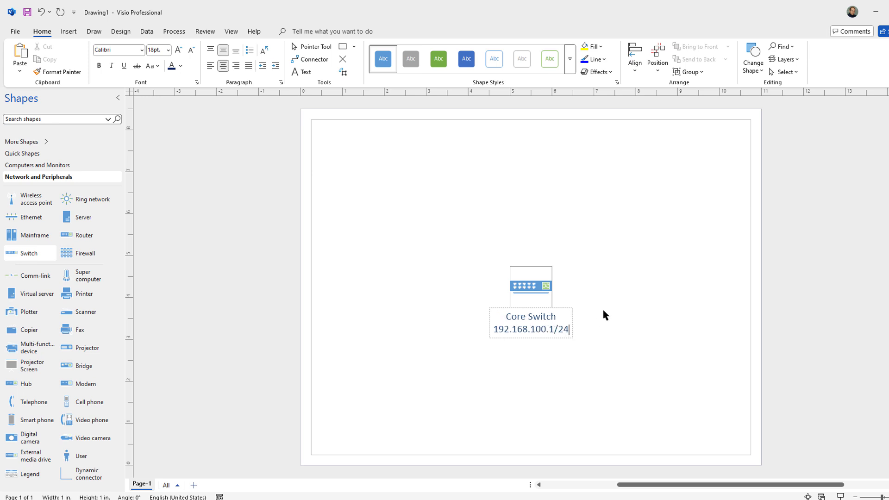
click(603, 315)
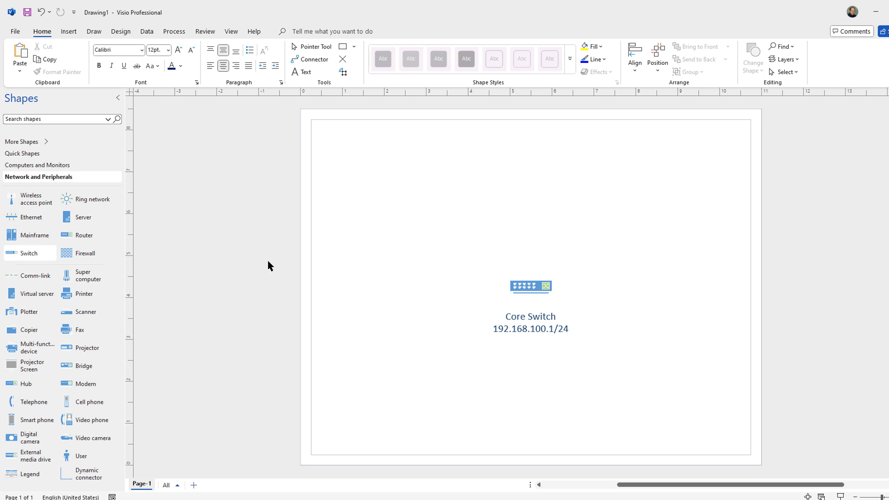
Place a firewall right of Core Switch labelled Firewall over 192.168.100.254.
drag(68, 256, 629, 284)
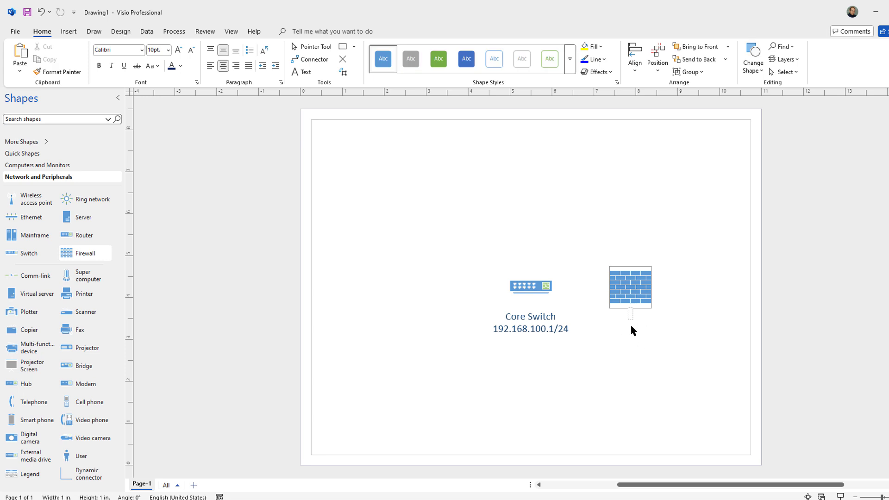
text(Firewall)
key(Return)
text(192.168.100.254)
Increase the whole Firewall label text to 18pt.
drag(613, 315, 661, 327)
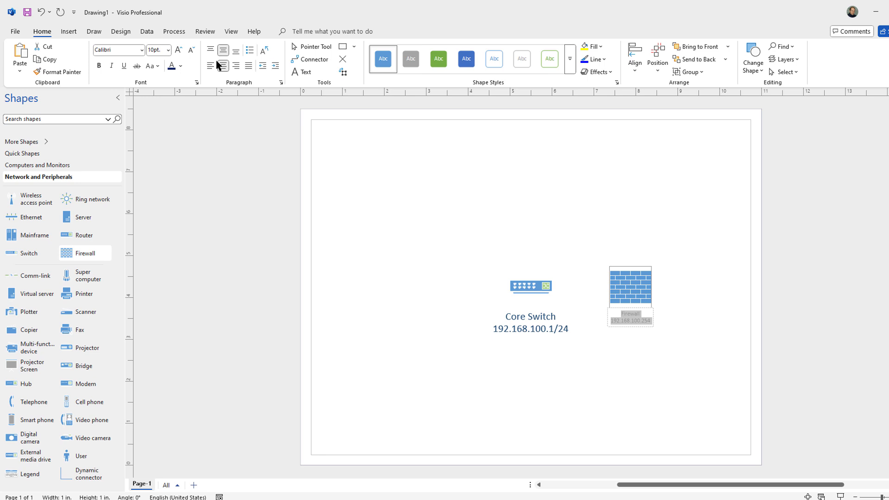
click(179, 50)
click(178, 49)
click(179, 49)
click(178, 49)
click(179, 49)
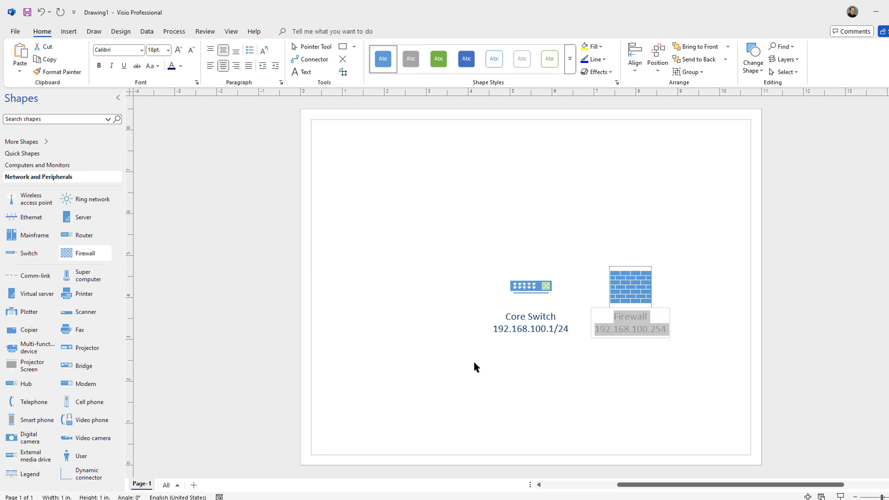
click(477, 364)
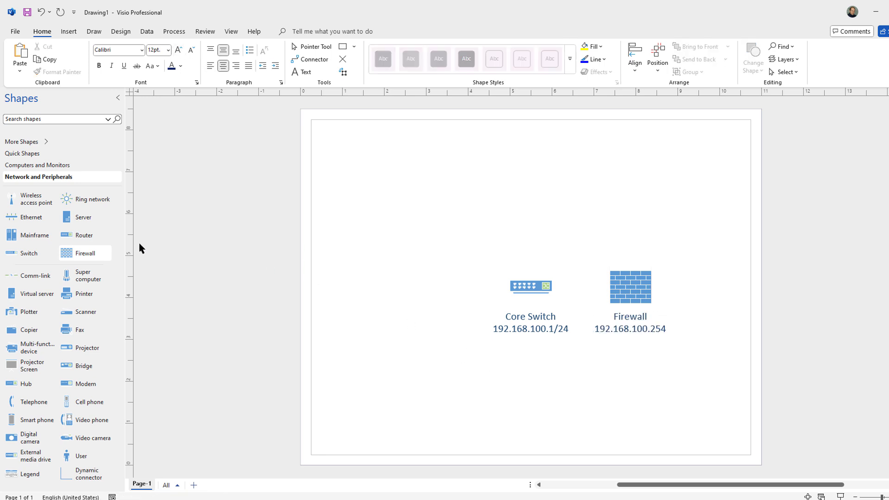
Place a second switch left of the core switch and relabel the core as L3 Core Switch.
drag(22, 253, 438, 286)
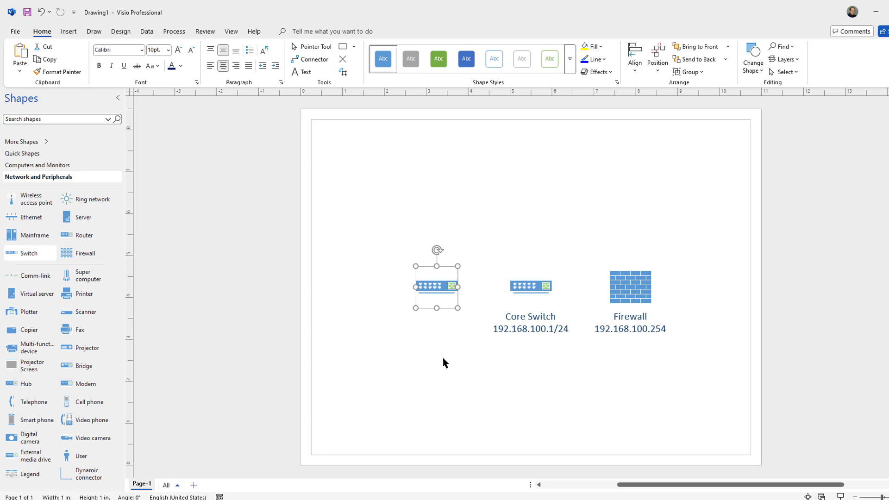
double_click(530, 326)
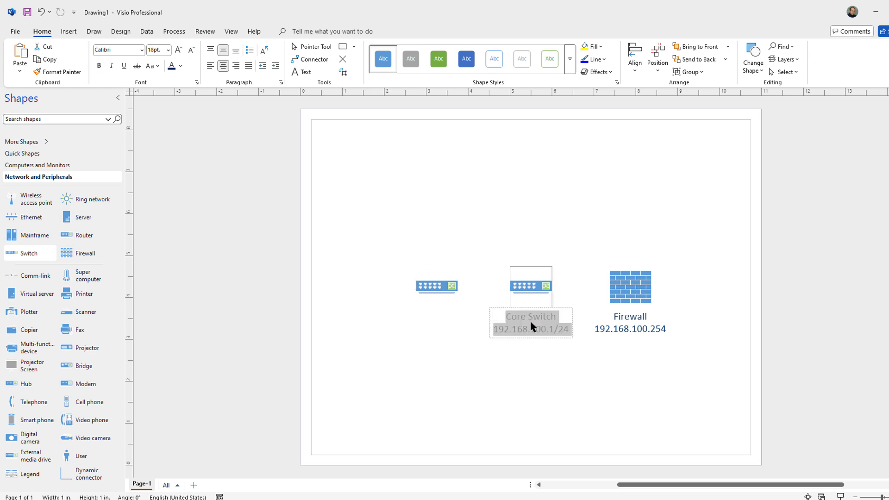
click(532, 318)
click(508, 317)
text(L3)
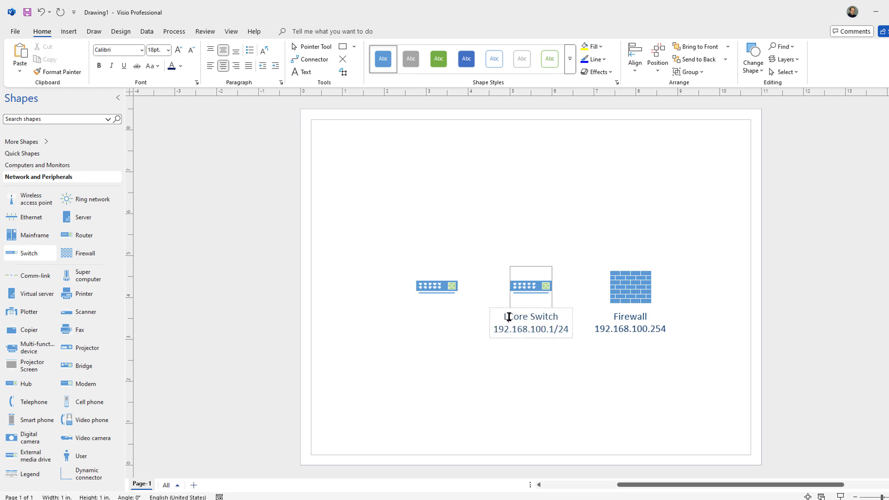
key(Return)
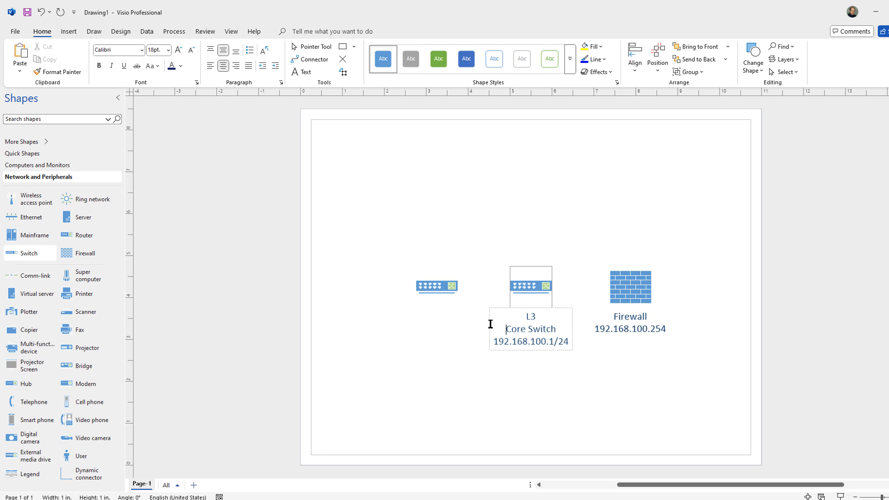
click(426, 331)
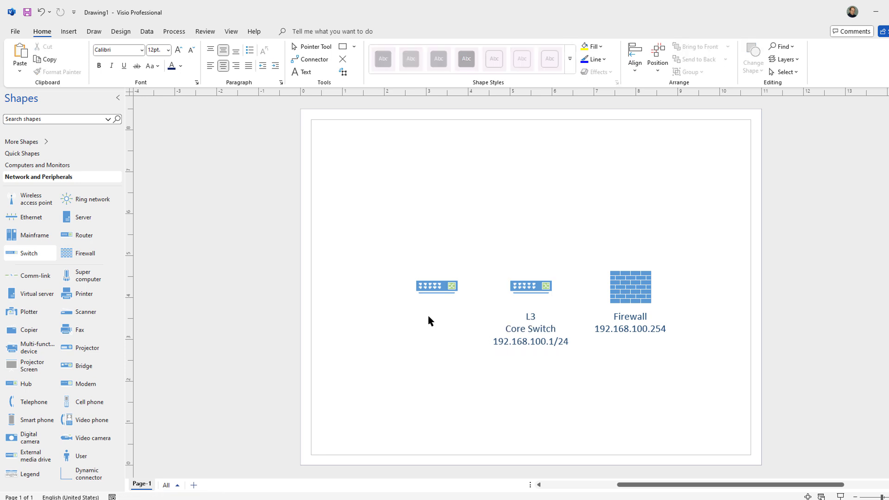
Label the left switch L2 Switch and enlarge its text to 24pt.
double_click(438, 288)
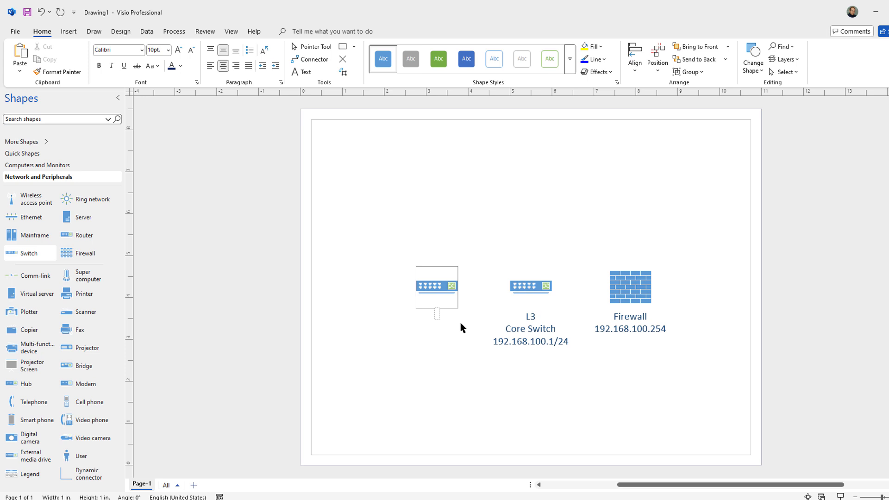
text(4)
text(2 Switch)
drag(423, 314, 453, 313)
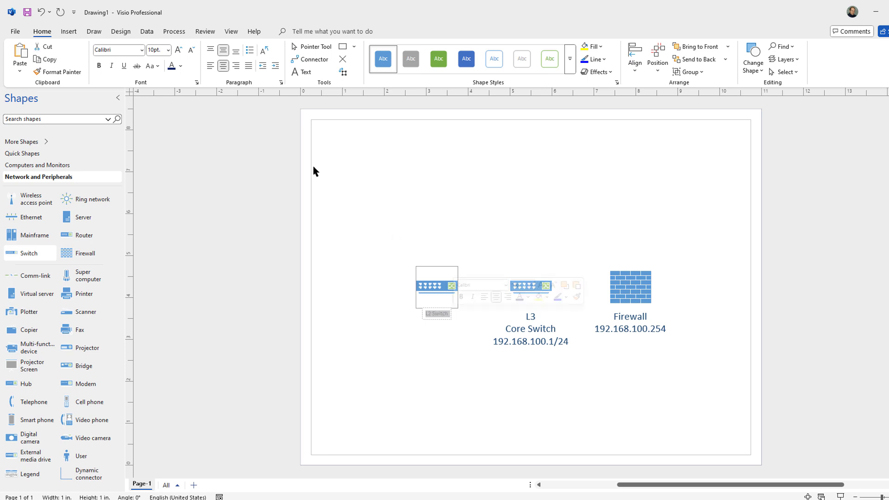
click(179, 49)
click(179, 50)
click(179, 50)
click(178, 49)
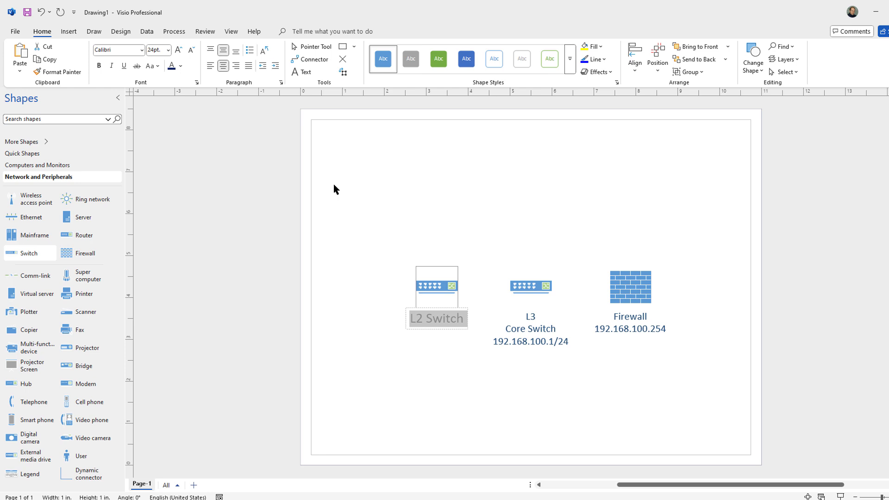
click(457, 320)
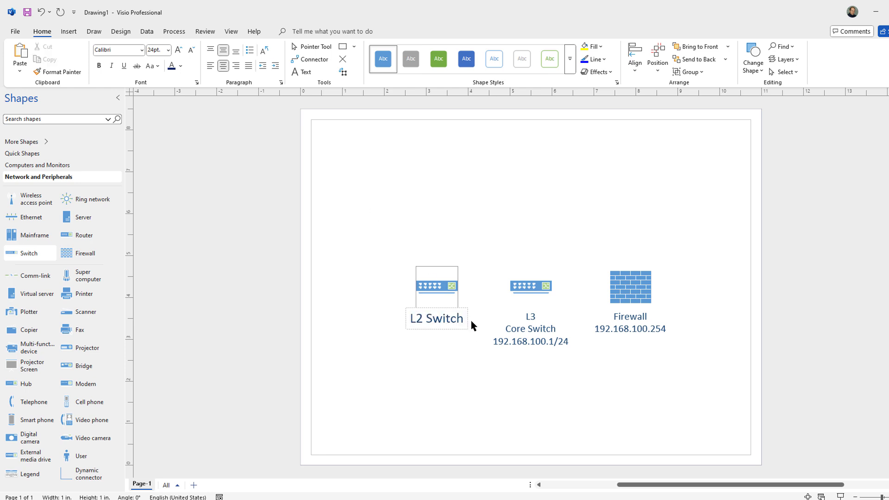
Add 192.168.100.253 under L2 Switch and reduce the label's font size.
key(Return)
text(192.168)
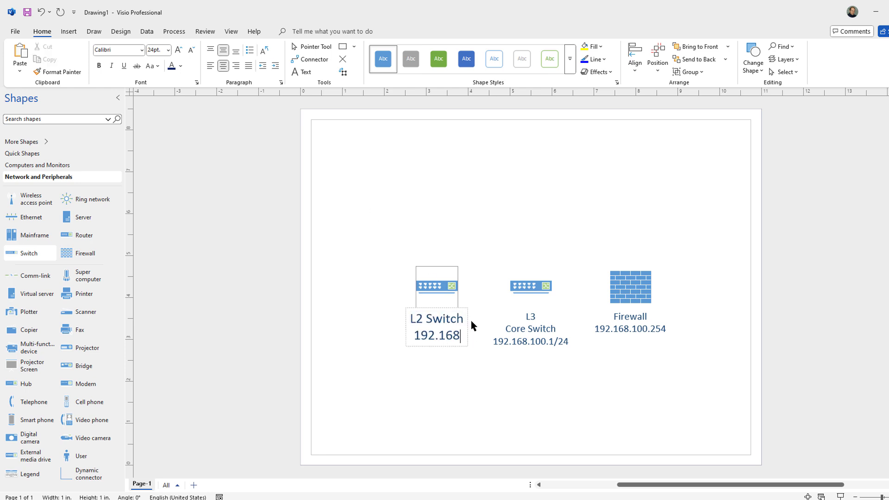
text(.100.)
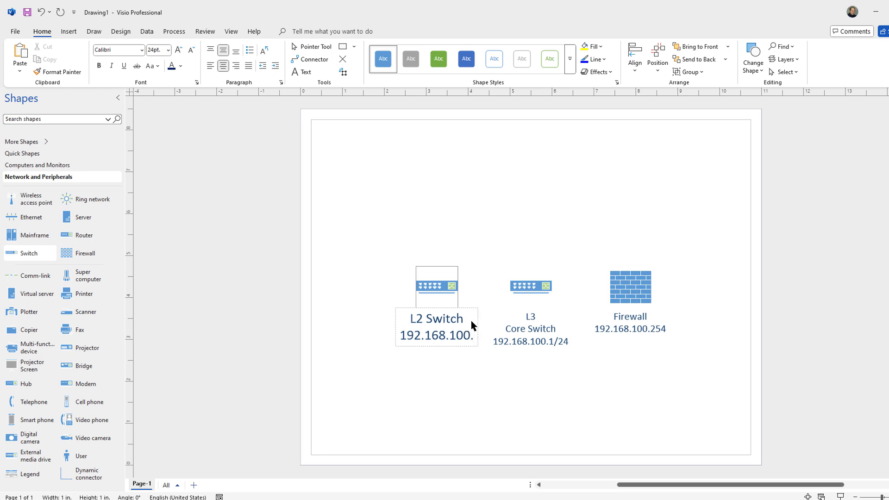
text(253)
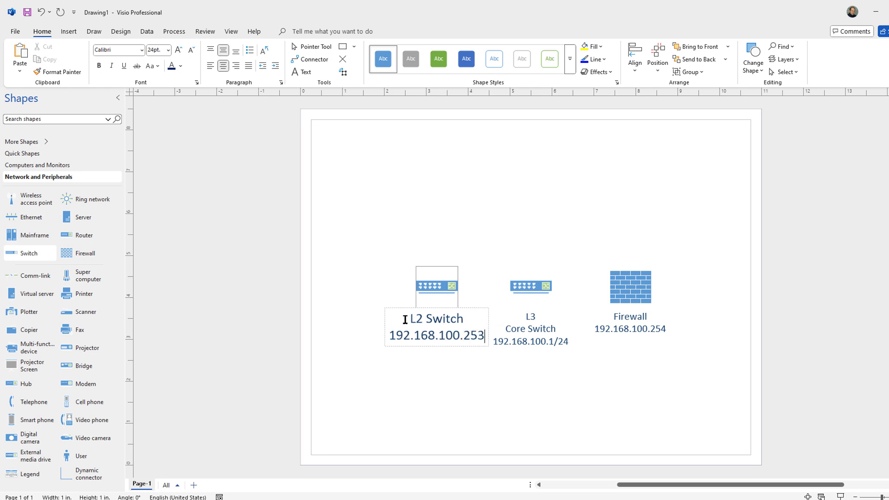
drag(405, 320, 483, 337)
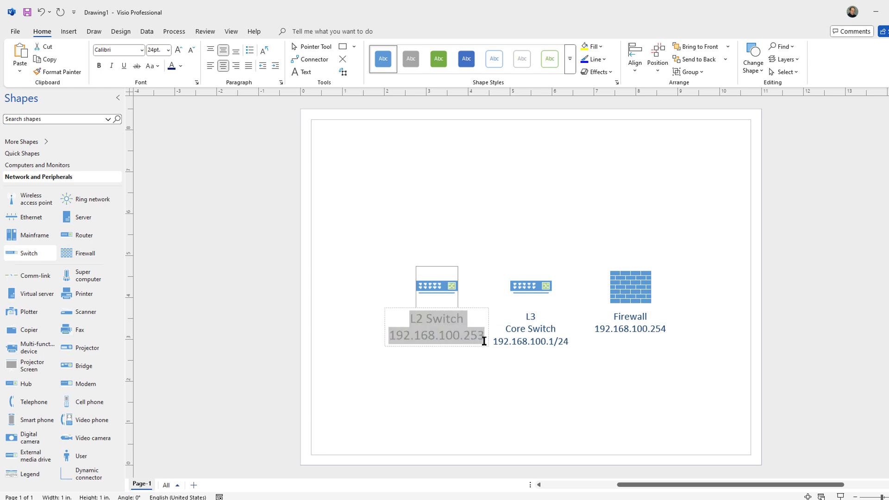
click(191, 54)
click(485, 376)
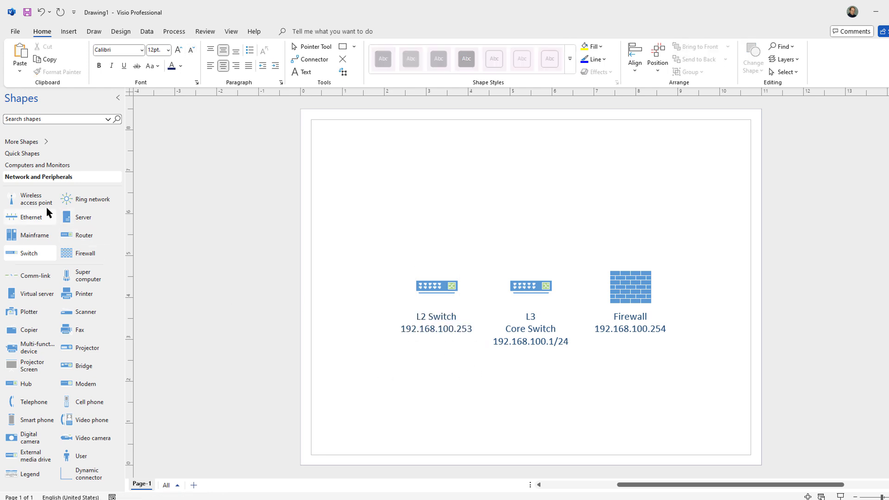
Place a wireless access point at top left labelled Access Point over 192.168.100.252.
drag(46, 202, 383, 173)
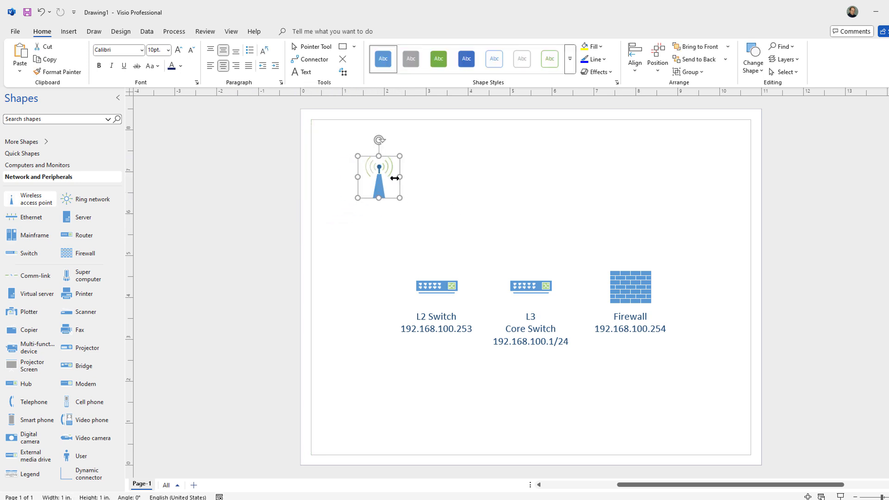
double_click(378, 179)
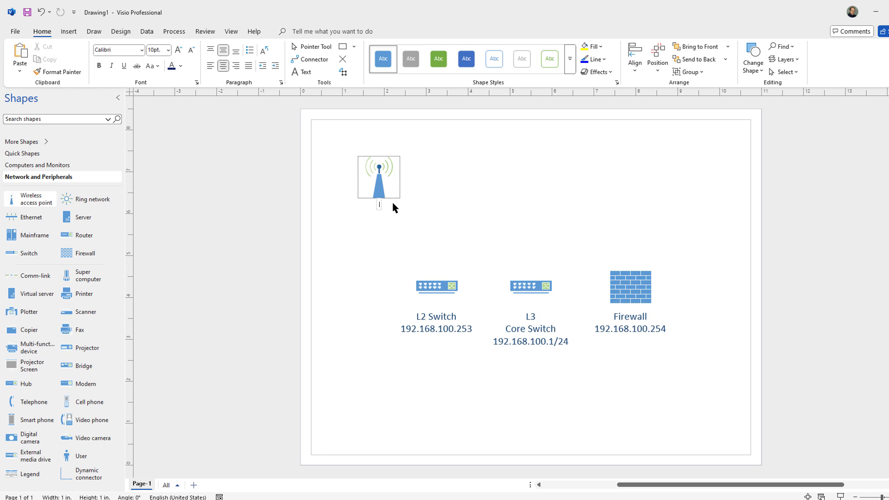
text(Access Points)
key(Return)
text(192.168.100.252)
key(Return)
Change the name to Access Points and enlarge the whole label's text.
click(393, 204)
text(s)
key(ctrl+a)
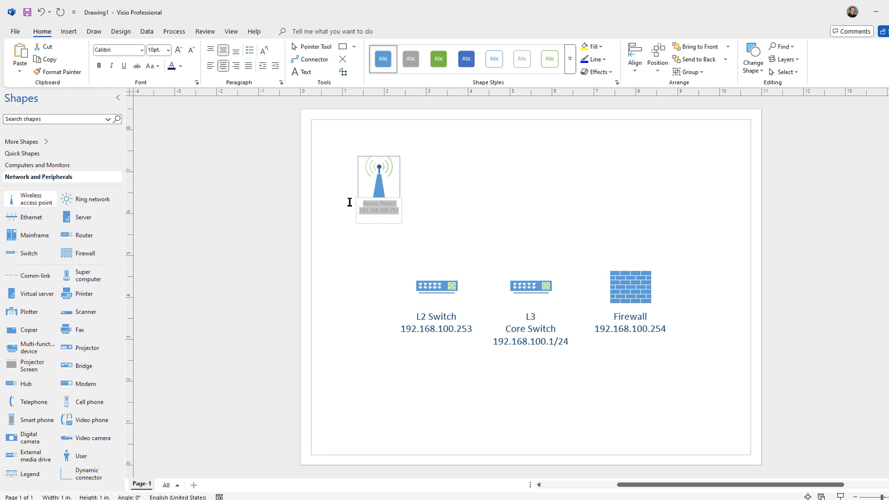
click(178, 50)
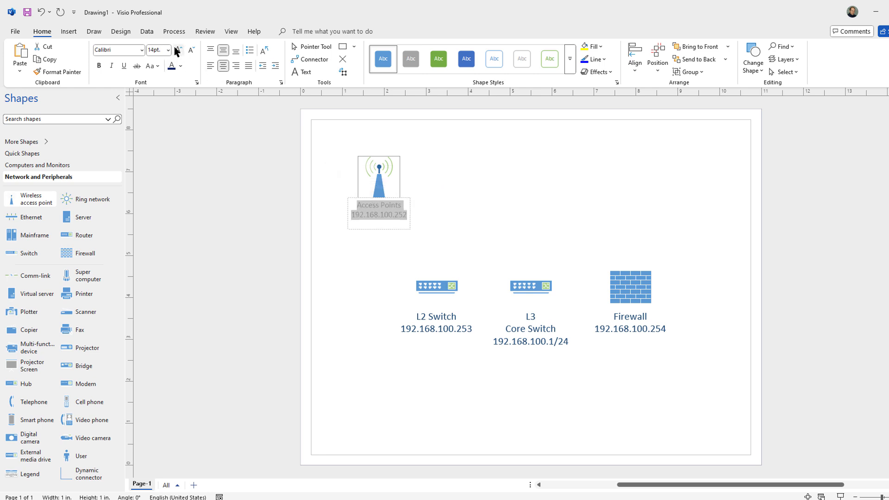
click(326, 331)
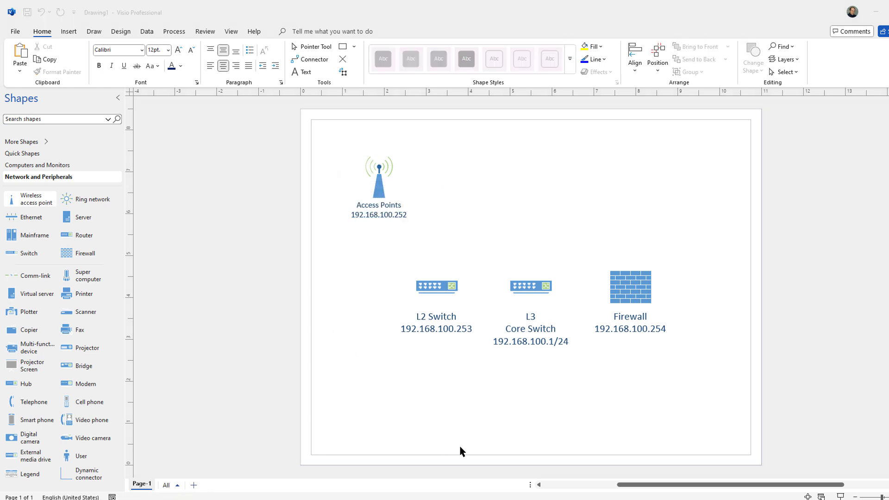
Place a printer above the switches labelled Network Printer over 192.168.100.251.
drag(71, 293, 515, 185)
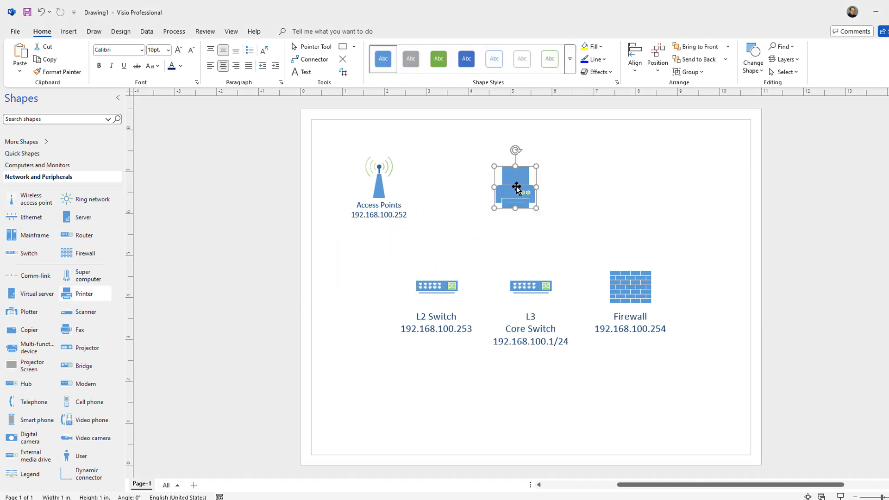
double_click(516, 187)
text(N)
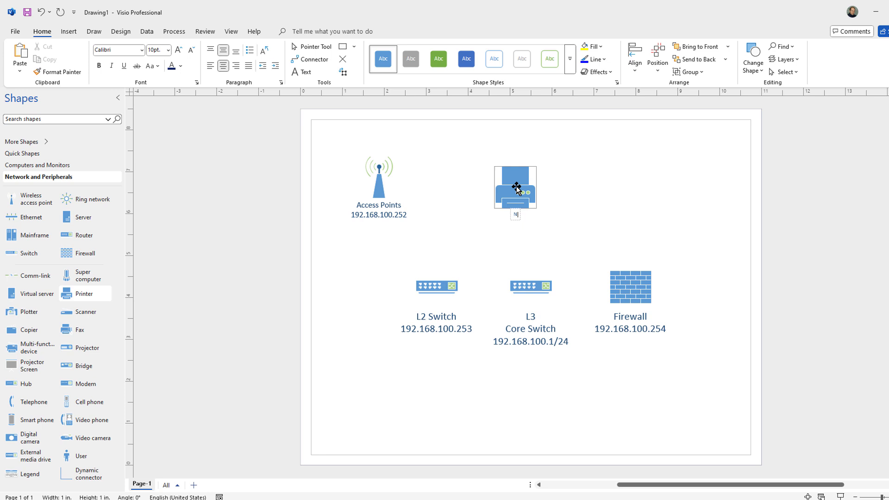
text(etwork Printer)
key(Return)
text(192.168.10)
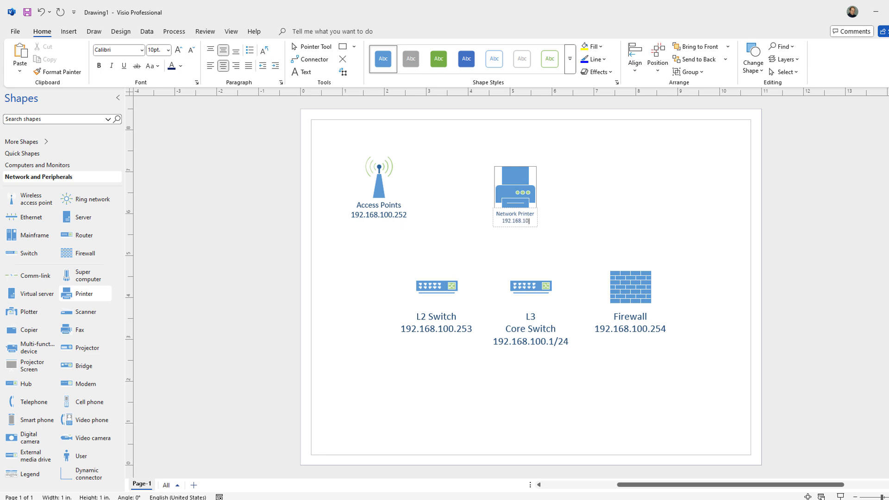
text(0.251)
click(579, 204)
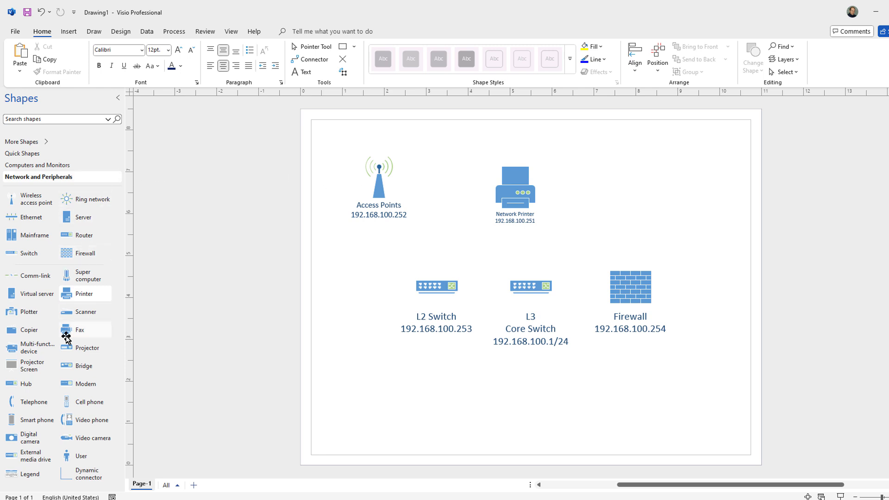
Browse the shape collections, settle on Quick Shapes, and focus the Search shapes box.
click(39, 166)
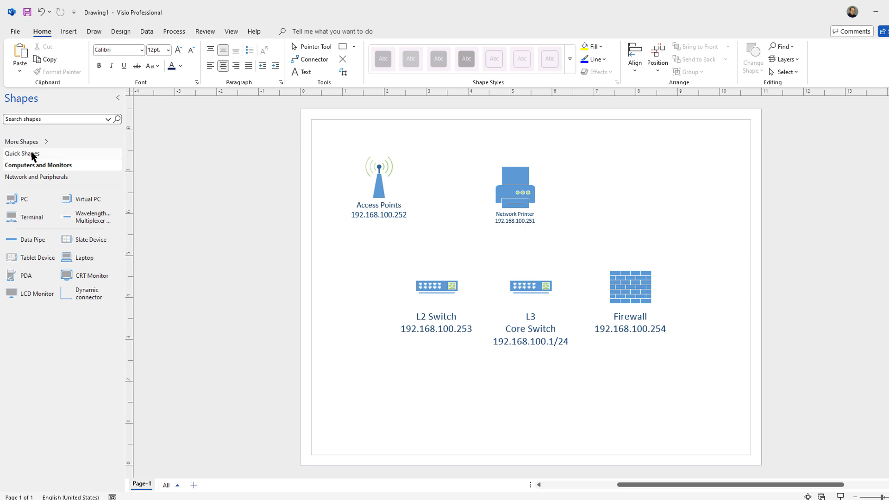
click(32, 155)
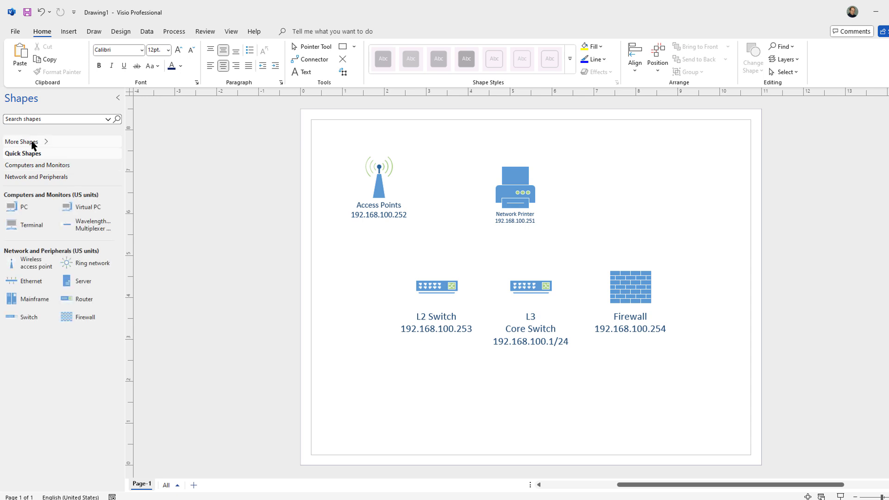
click(32, 143)
mouse_move(133, 159)
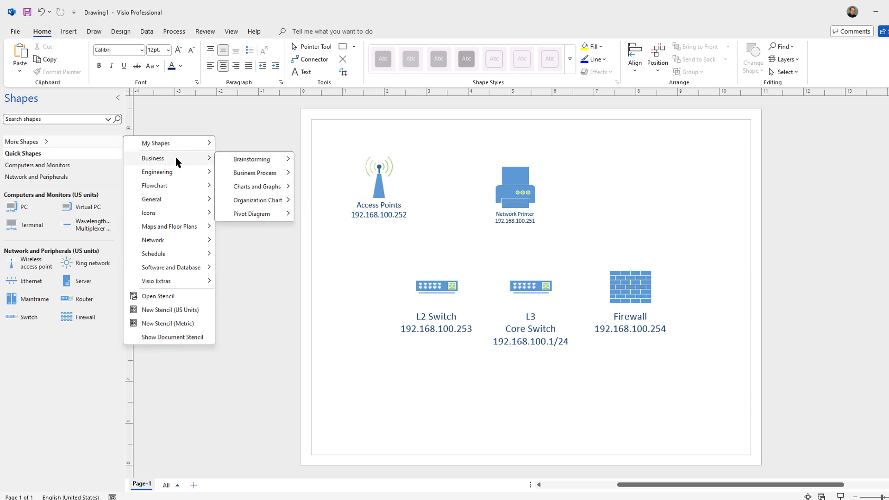
mouse_move(174, 172)
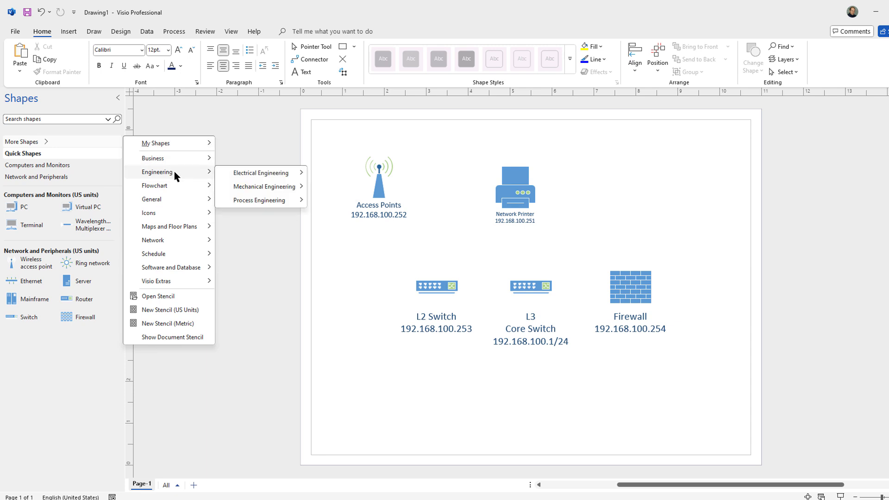
click(57, 119)
click(56, 118)
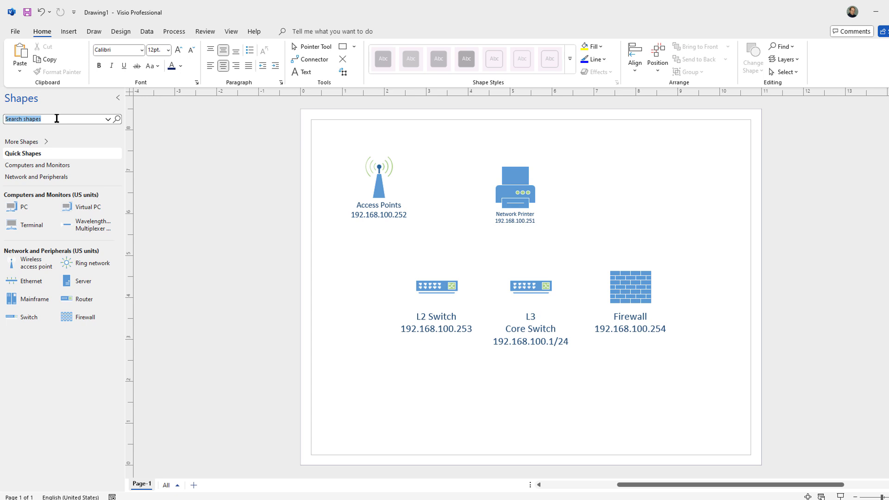
Search for cloud and add an Internet Cloud labelled 2.2.2.2/29 in 18pt text.
text(cloud)
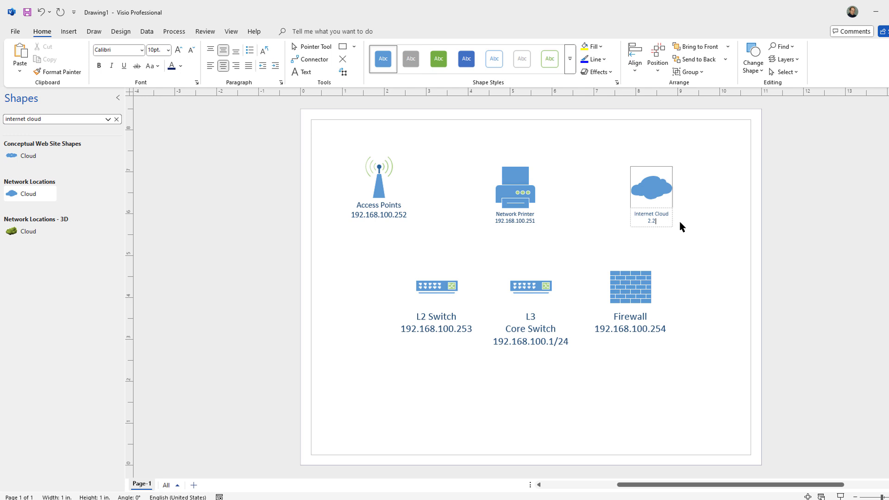
text(2/29)
key(ctrl+a)
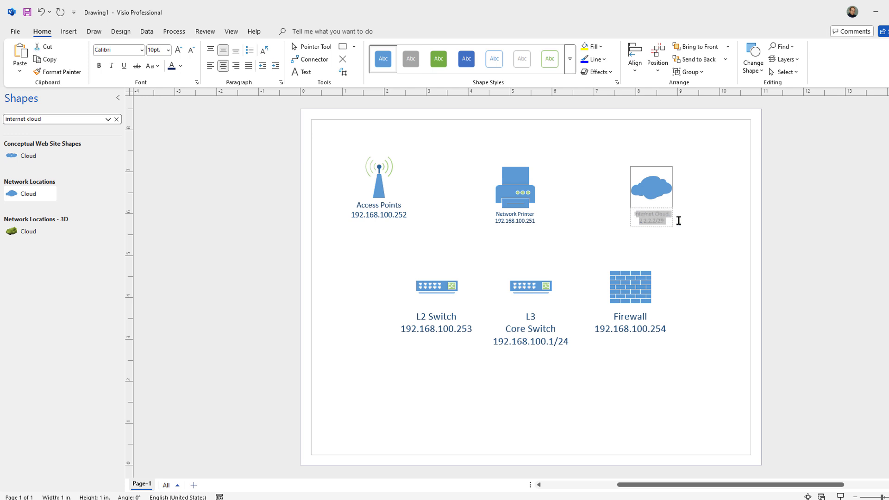
click(179, 50)
click(178, 50)
click(178, 50)
click(643, 336)
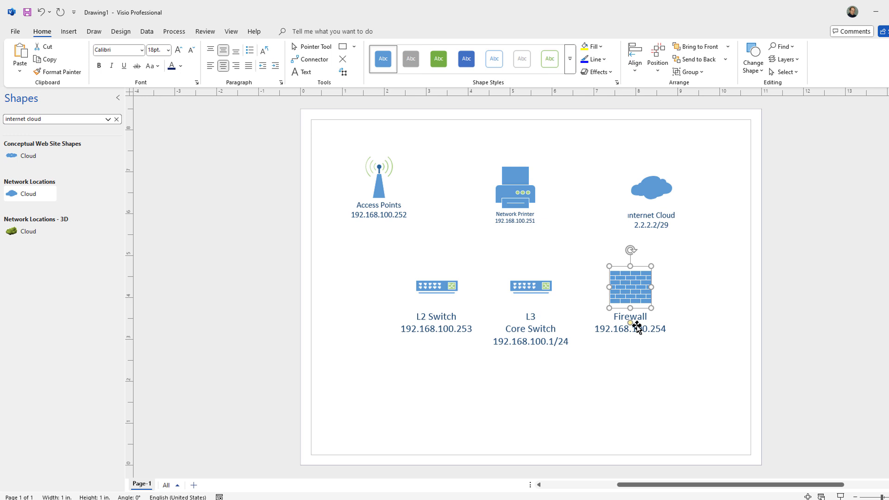
Append 2.2.2.1/29 as a new line beneath 192.168.100.254 in the Firewall label.
double_click(641, 329)
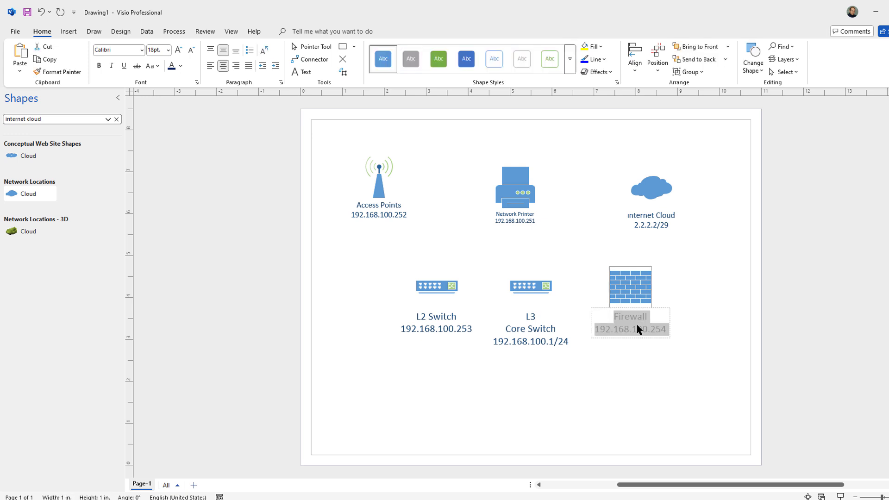
click(667, 329)
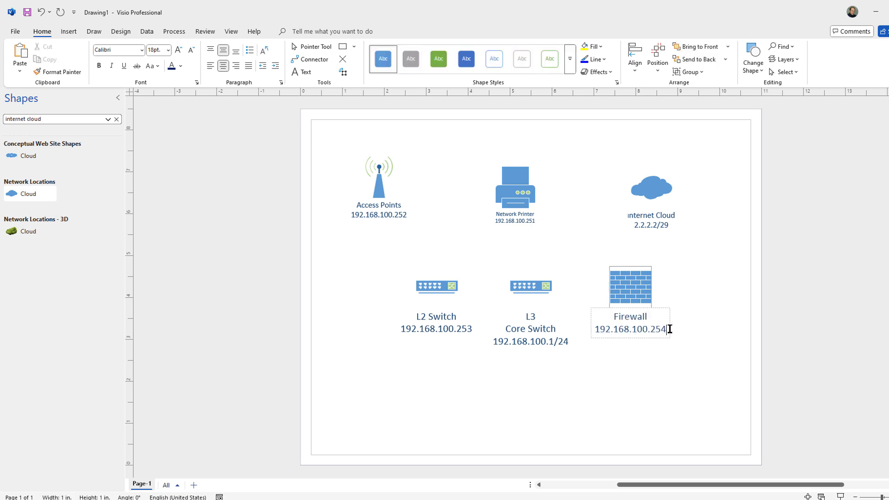
key(Return)
text(2.2.2.1/29)
key(Return)
click(716, 316)
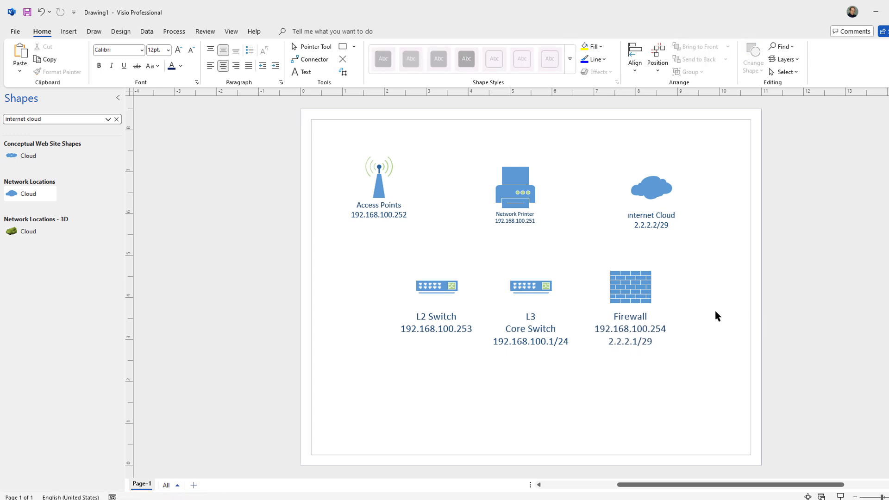
With the Connector tool, link the L3 core switch to the L2 switch, access point, printer and firewall.
click(313, 60)
click(313, 59)
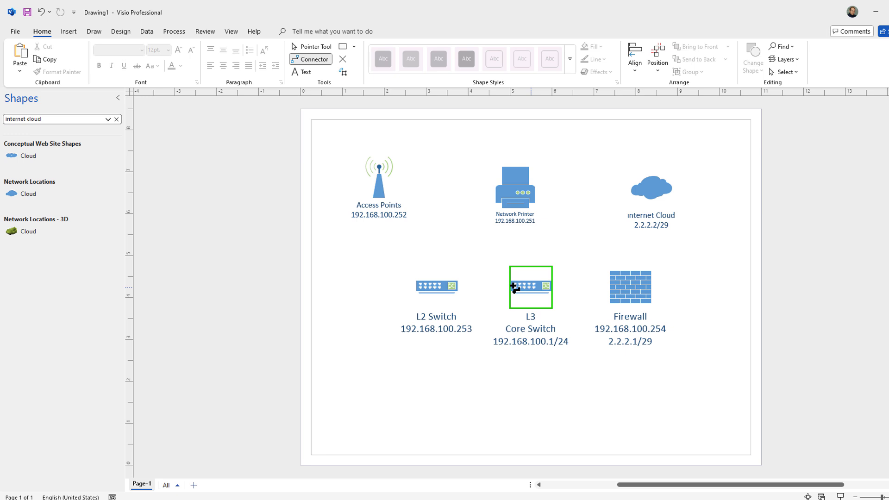
drag(516, 289, 450, 285)
drag(520, 290, 401, 201)
drag(529, 284, 511, 204)
drag(538, 287, 653, 195)
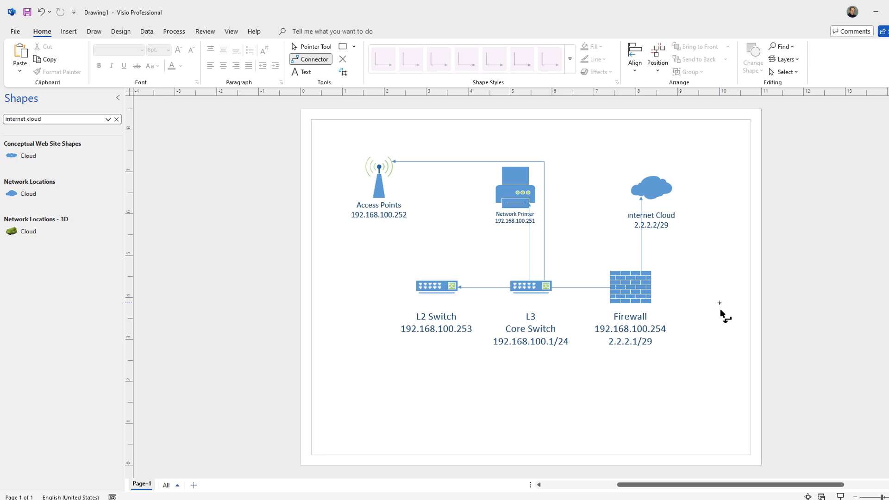